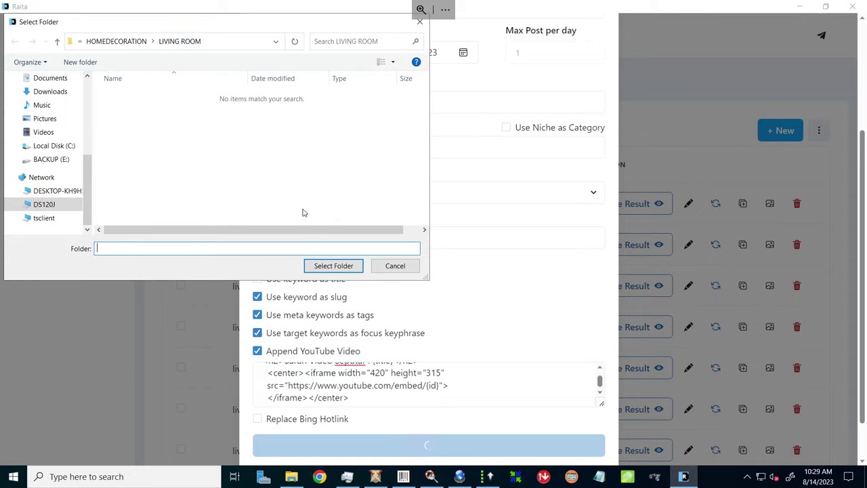
Close the folder picker and the export form to return to Raita's Article Worker list.
left_click(395, 265)
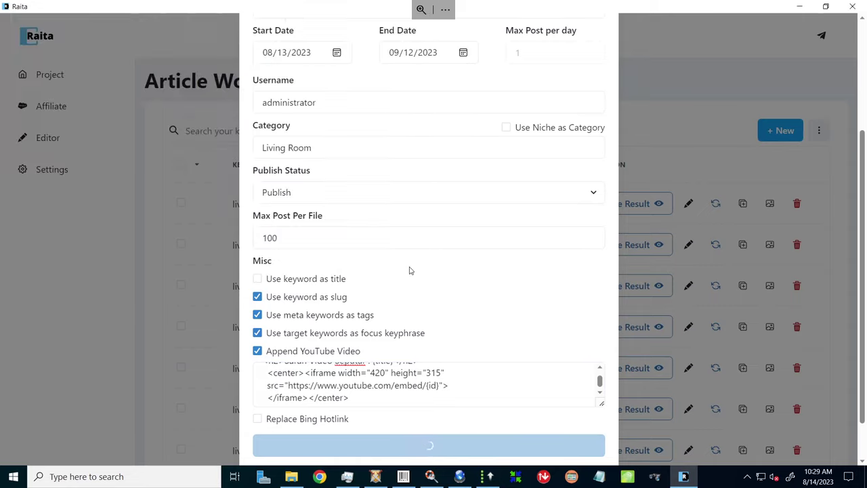
left_click(678, 116)
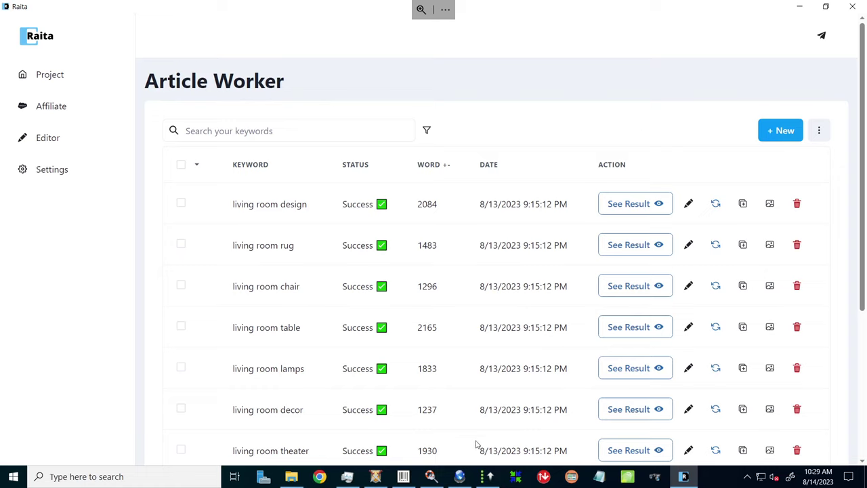
Switch to GSA SER and collapse the PROJECT GROUP and BACKLINK BUZZER HD project groups.
mouse_move(486, 480)
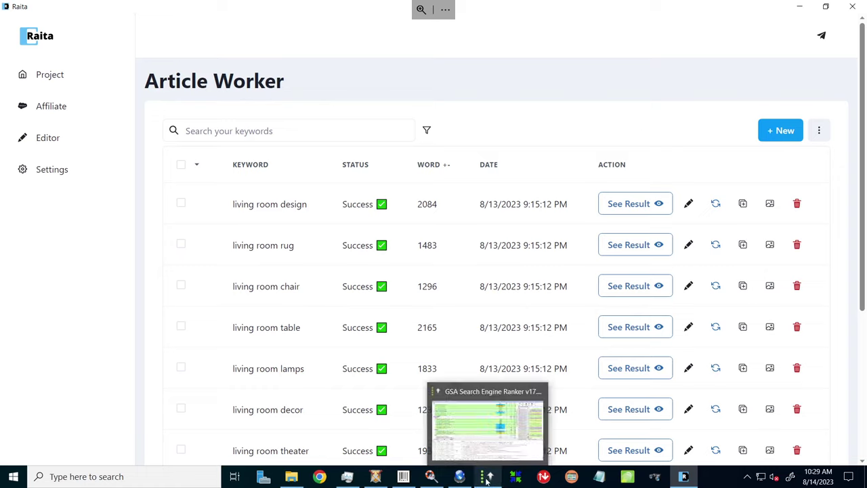
left_click(486, 478)
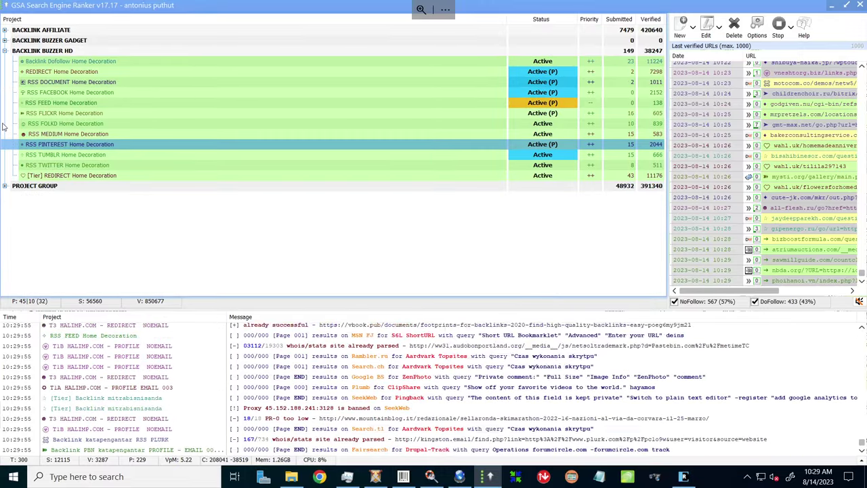
left_click(5, 122)
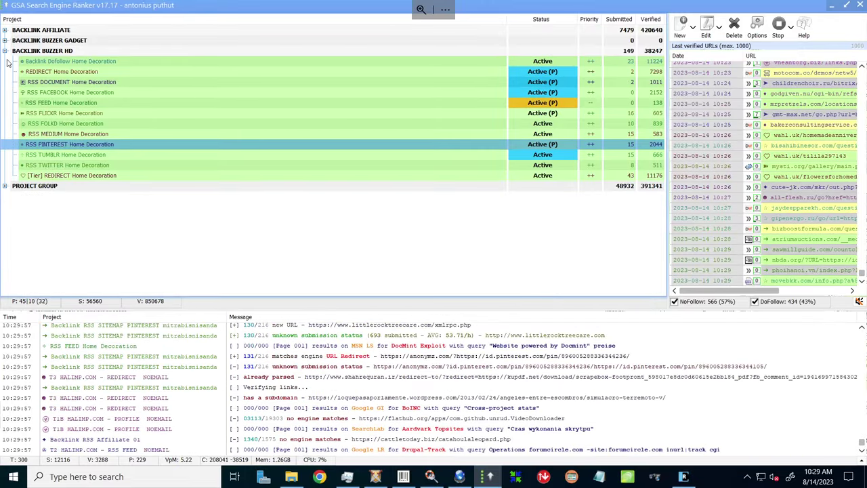
left_click(5, 51)
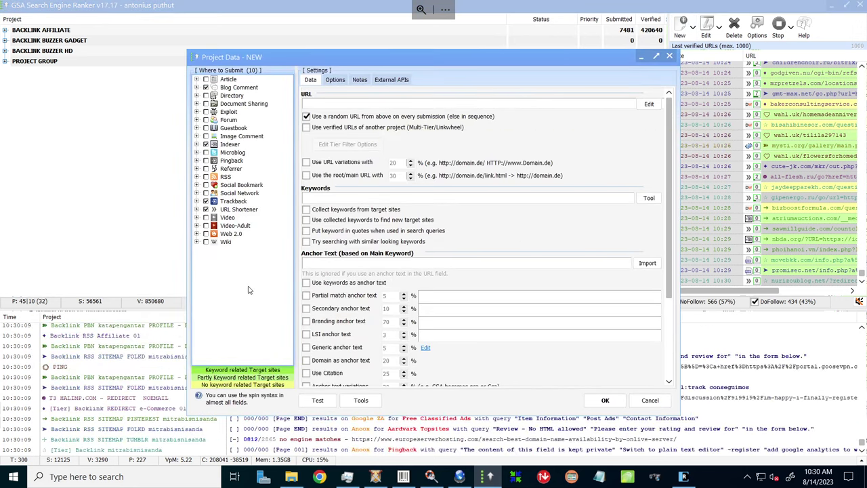
Target all engine categories except Video-Adult (444 engines) and view the project's Article Manager.
right_click(247, 134)
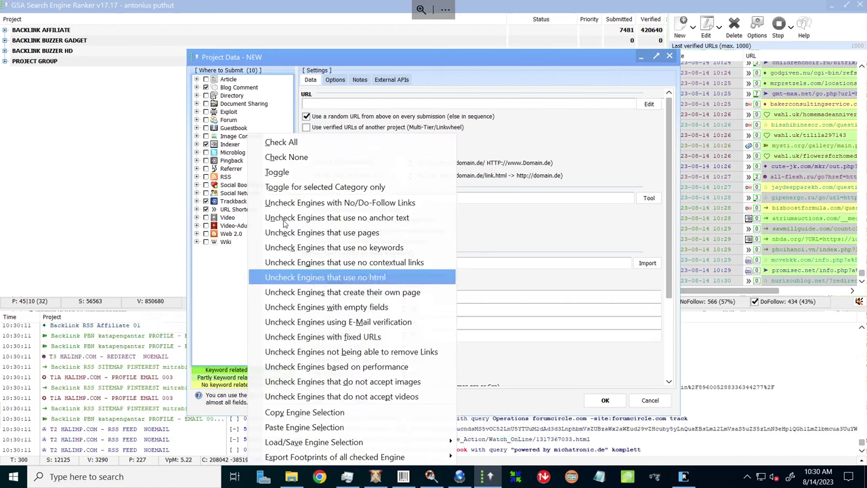
left_click(300, 144)
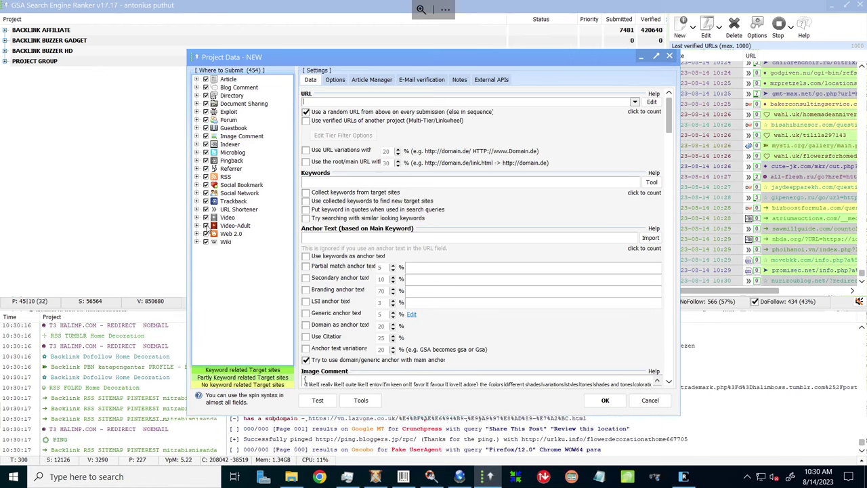
left_click(206, 226)
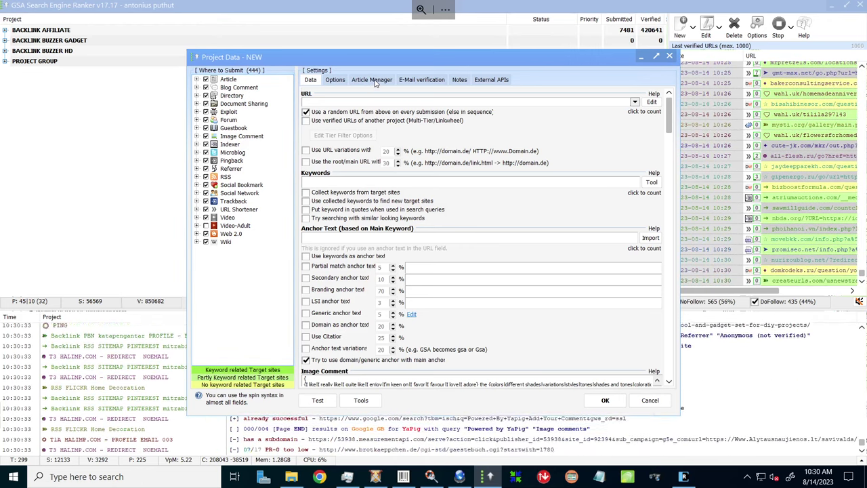
left_click(373, 80)
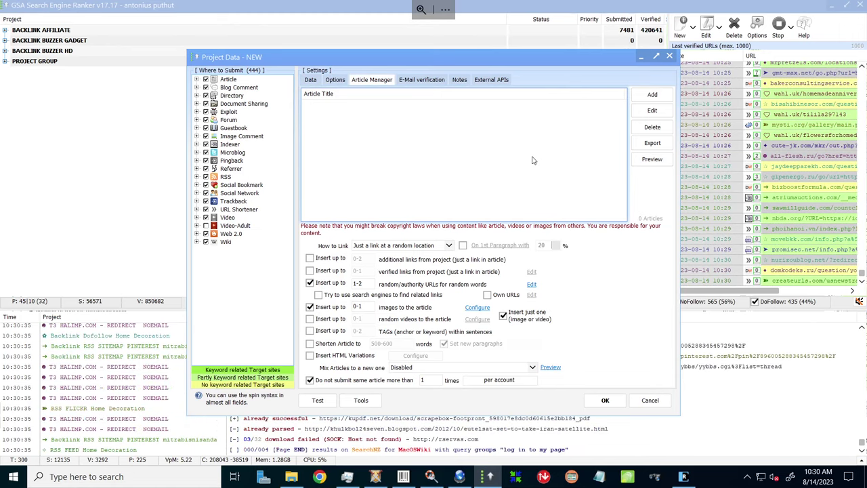
Check the OpenAI article options without generating, then choose Import Wordpress XML instead.
left_click(650, 96)
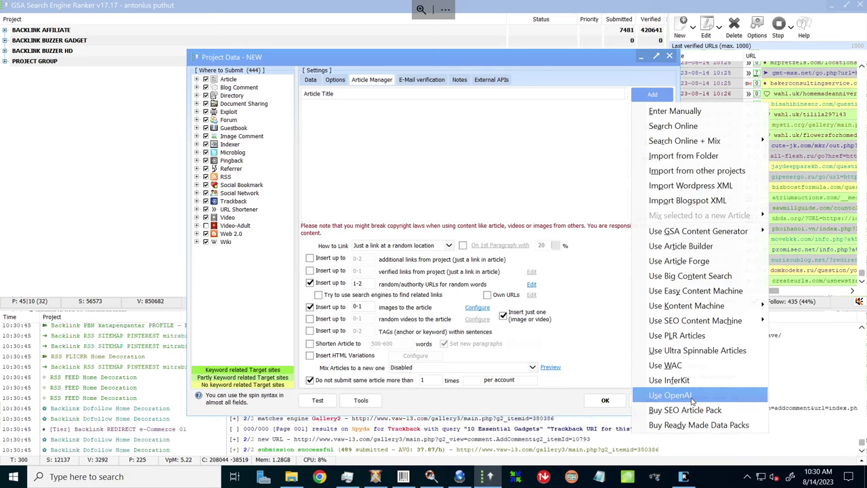
left_click(691, 401)
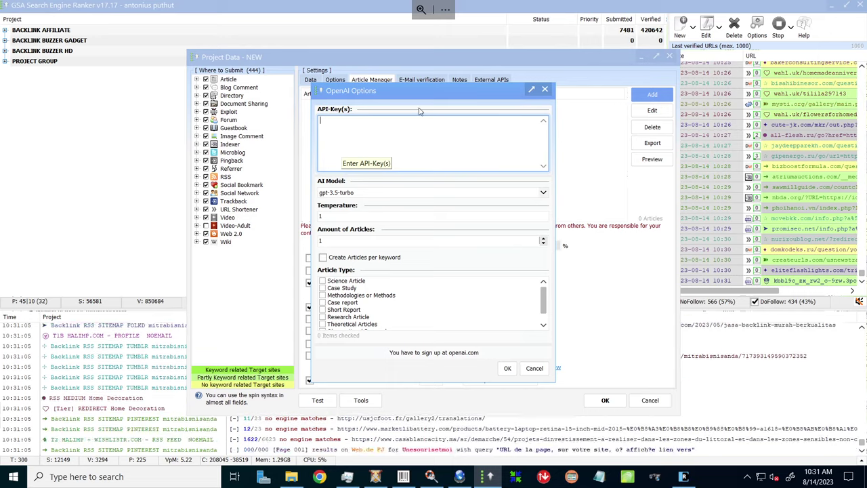
left_click(545, 91)
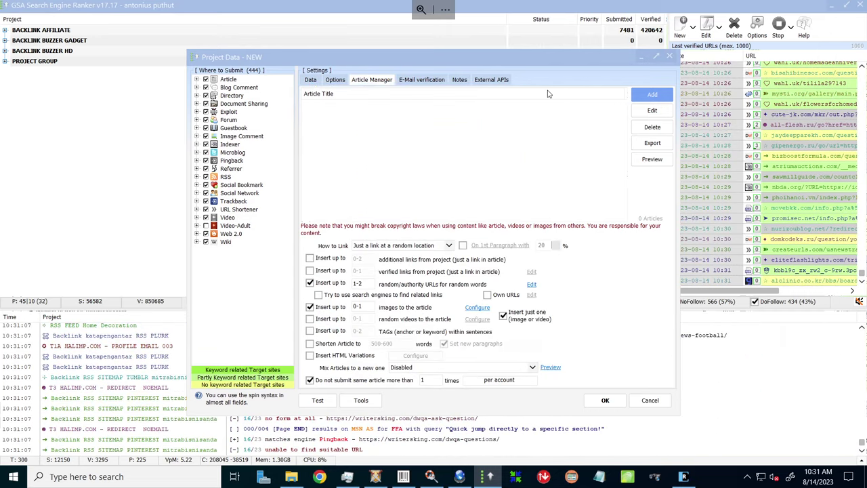
left_click(654, 94)
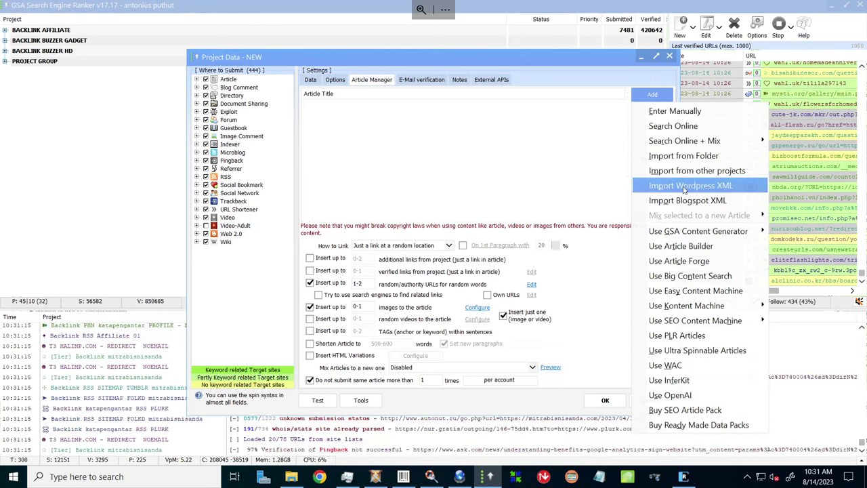
left_click(683, 190)
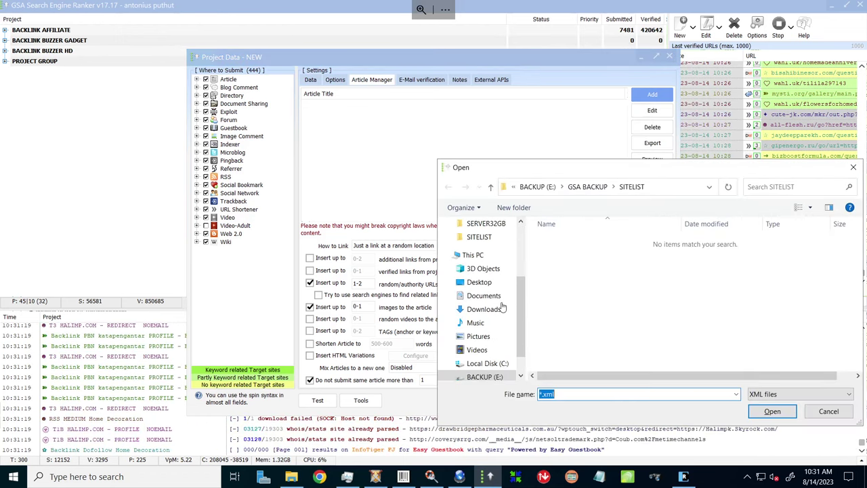
Browse the DS120J share to CHATGPT > WORDPRESS > HOMEDECORATION > LIVING ROOM and import wordpress-0.xml.
scroll(502, 340, "down", 1)
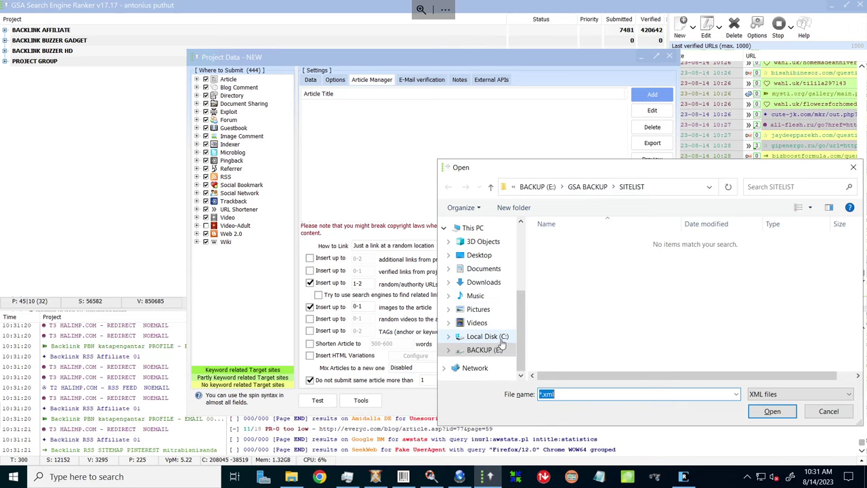
left_click(479, 372)
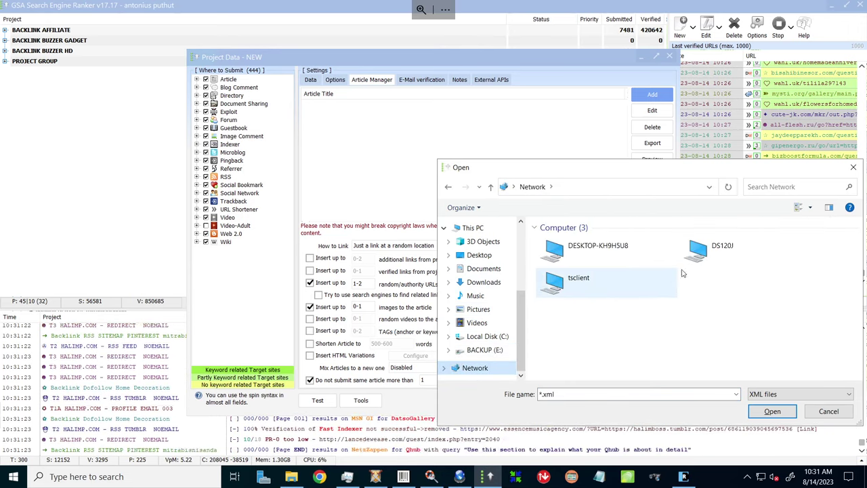
double_click(709, 255)
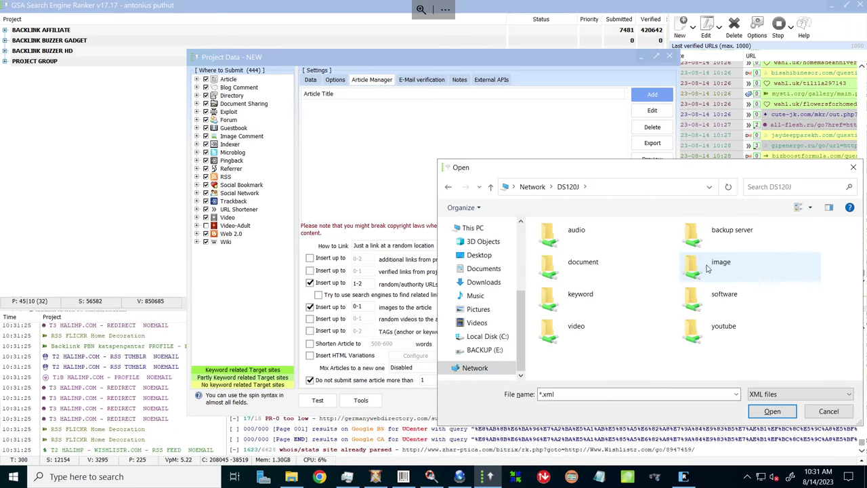
double_click(584, 270)
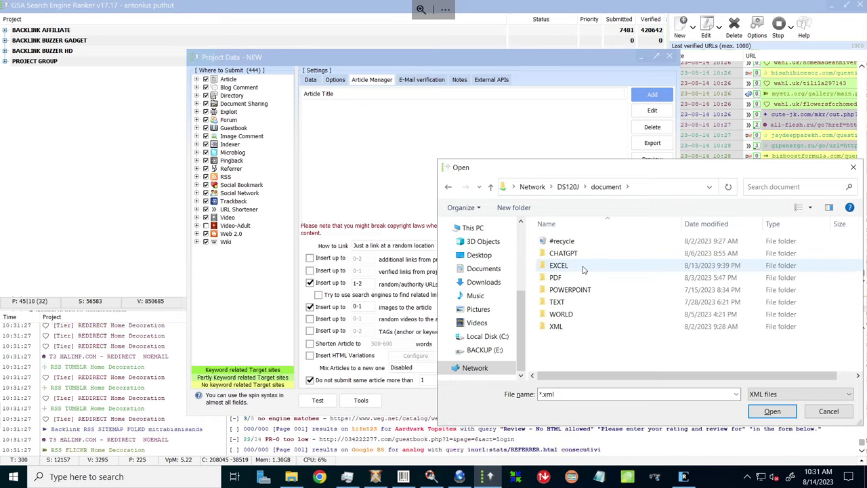
double_click(569, 254)
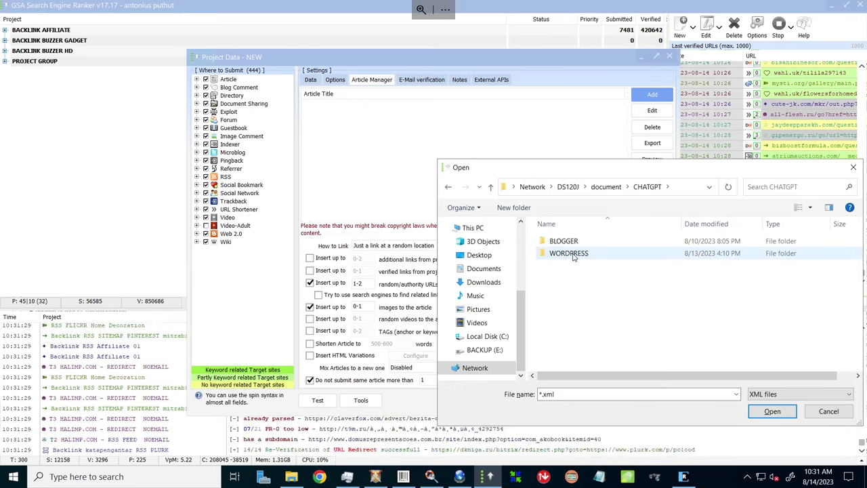
double_click(570, 251)
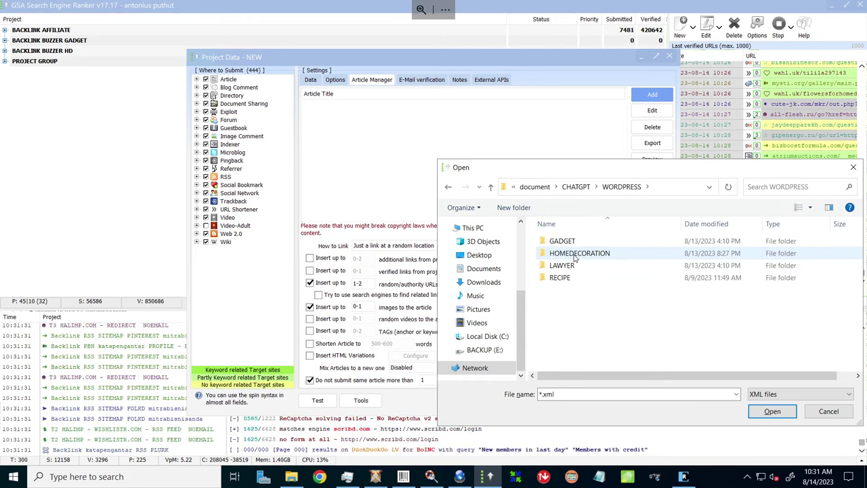
double_click(576, 254)
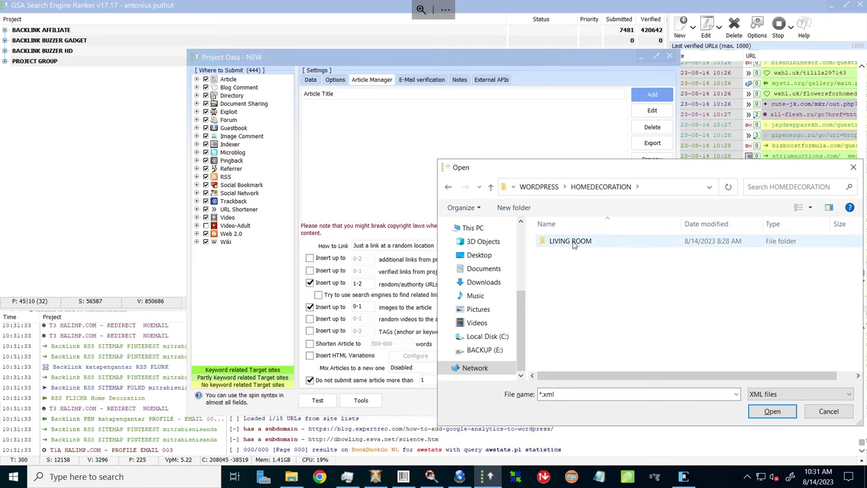
left_click(573, 244)
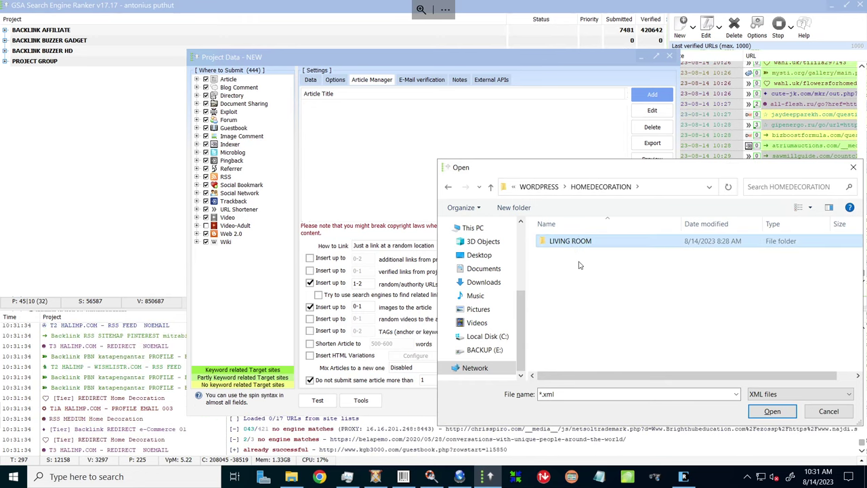
key("Return")
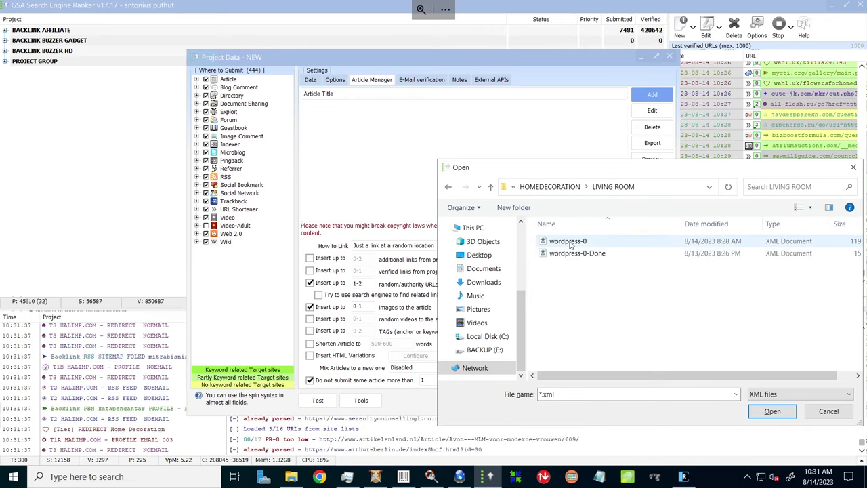
left_click(570, 245)
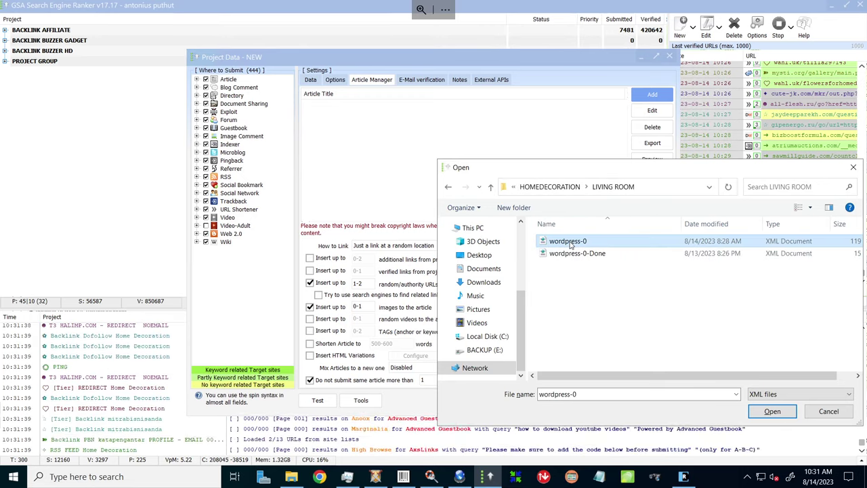
double_click(570, 245)
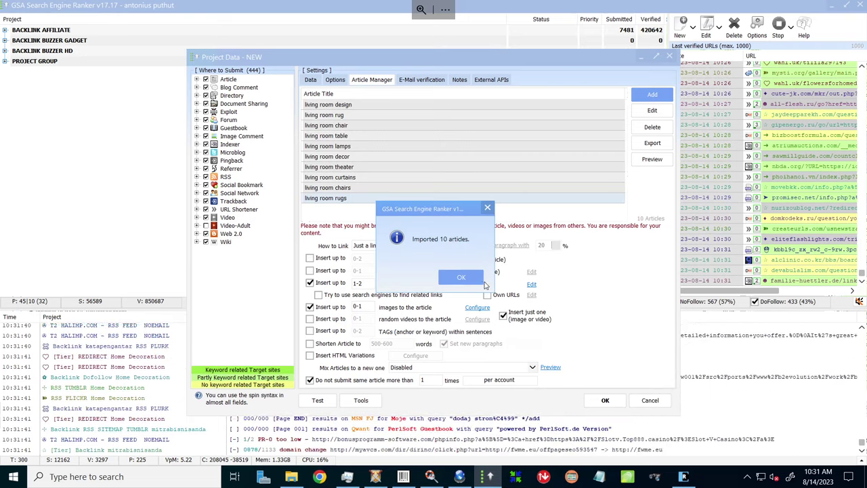
Acknowledge the 10-articles-imported message and open the 'living room design' article for editing.
left_click(473, 278)
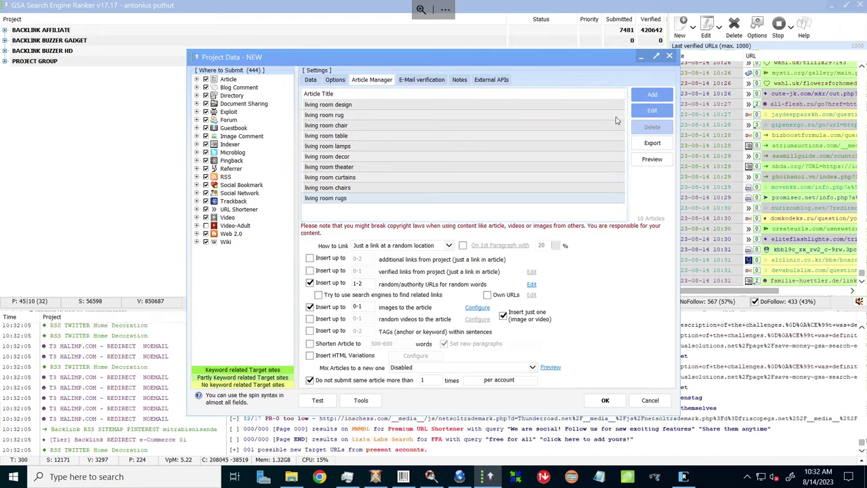
left_click(537, 105)
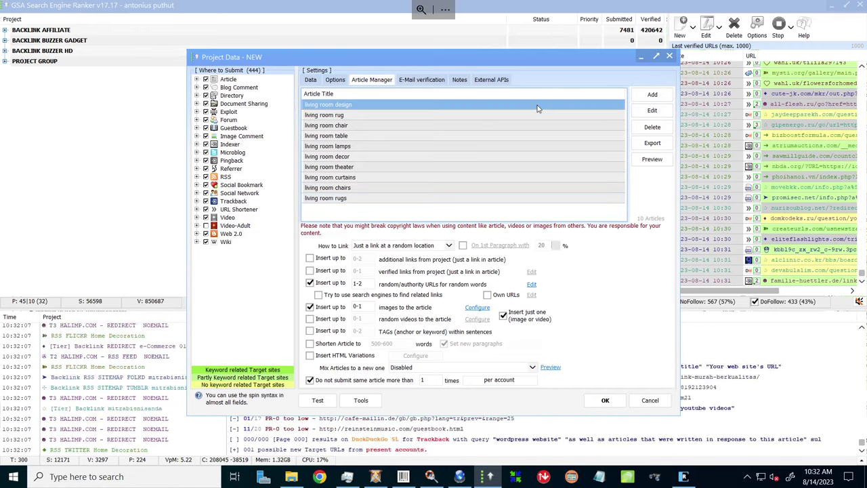
left_click(652, 113)
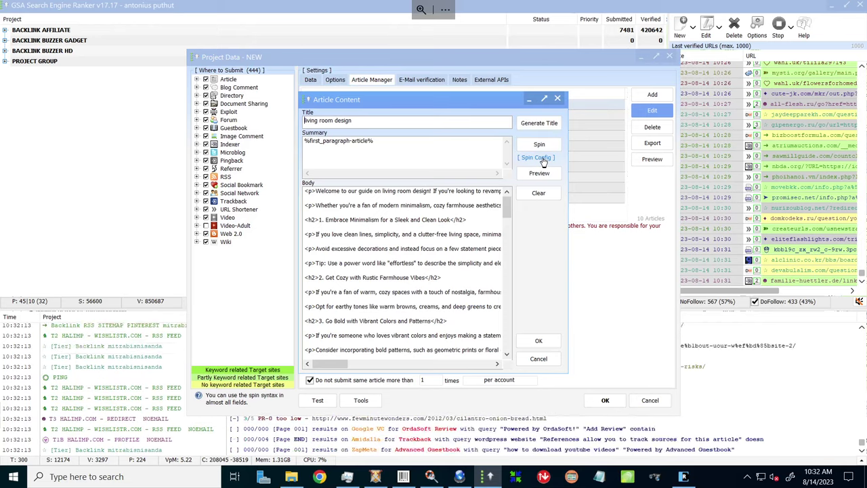
Review the spinning service settings and close the 'living room design' editor.
left_click(537, 158)
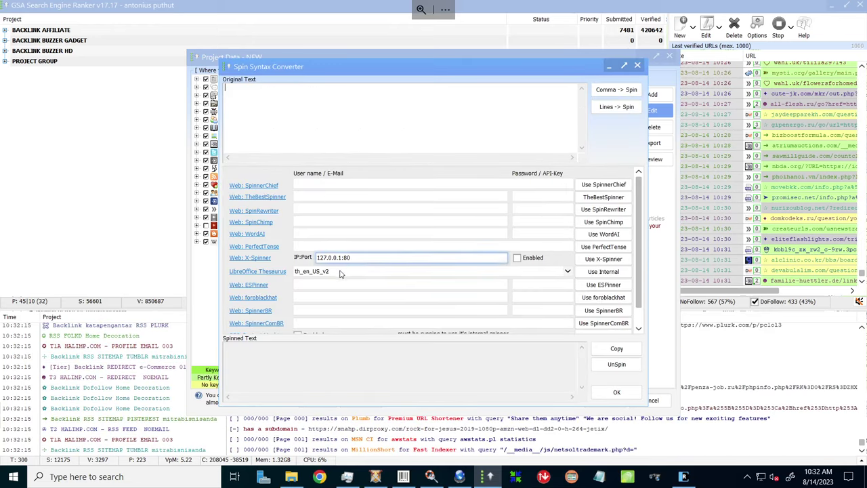
left_click(407, 279)
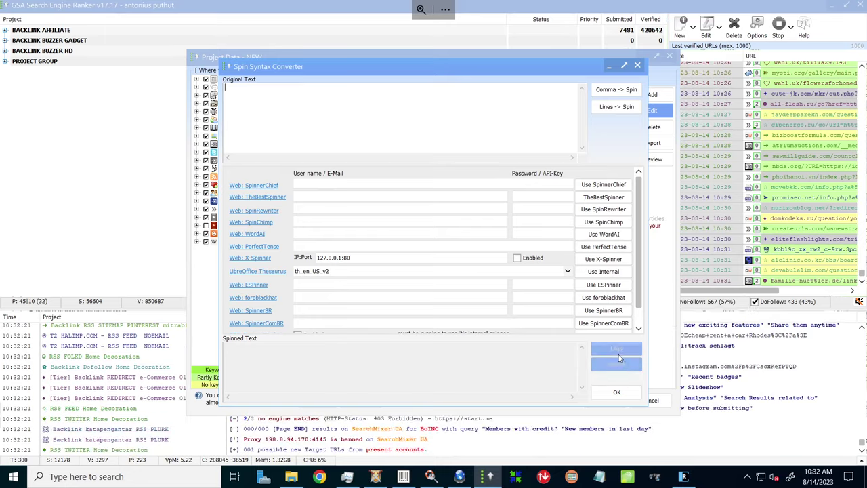
left_click(618, 393)
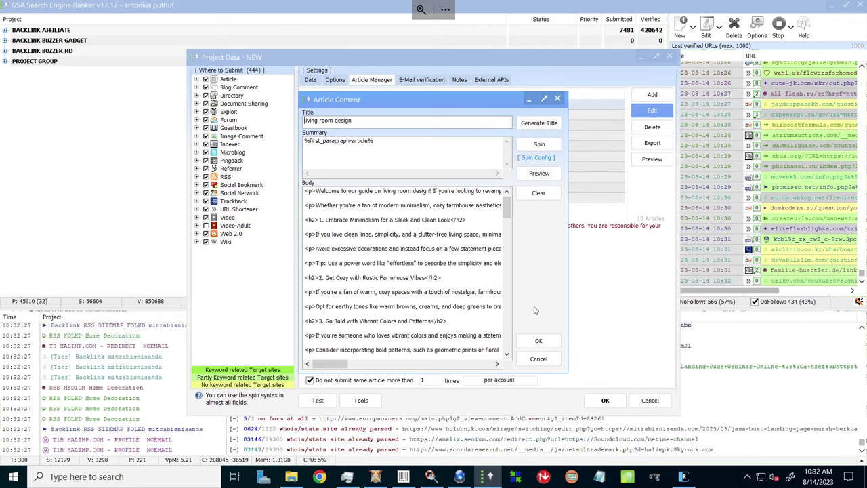
left_click(541, 336)
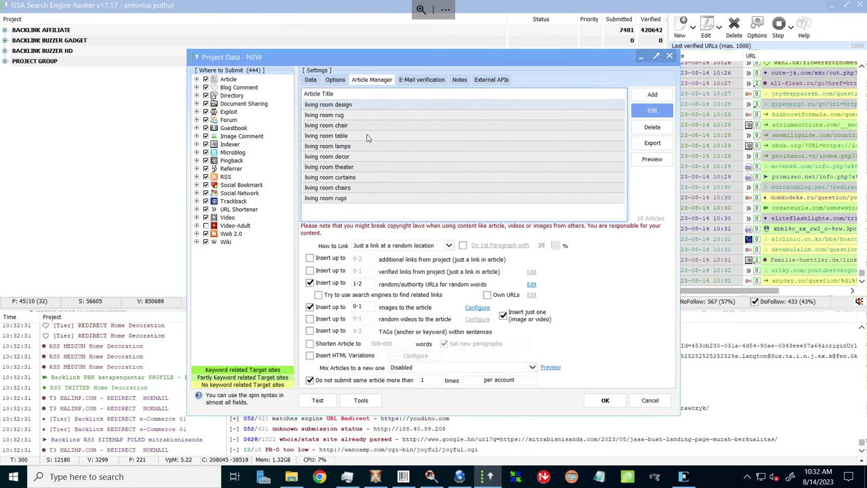
Open the 'living room rug' article, look through its body, and cancel without changes.
double_click(351, 115)
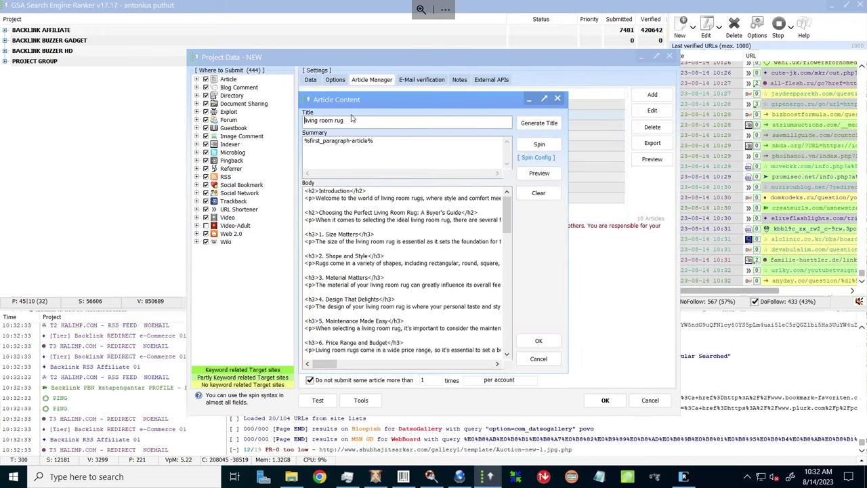
scroll(390, 216, "down", 15)
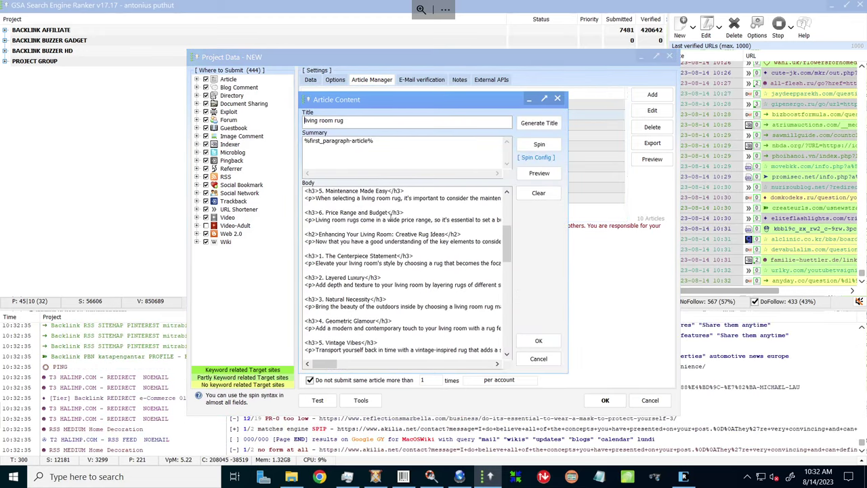
scroll(390, 216, "up", 15)
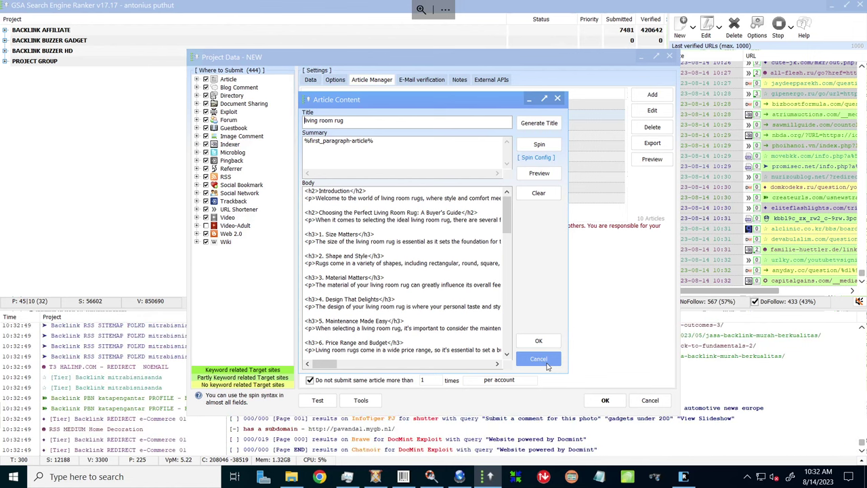
left_click(546, 362)
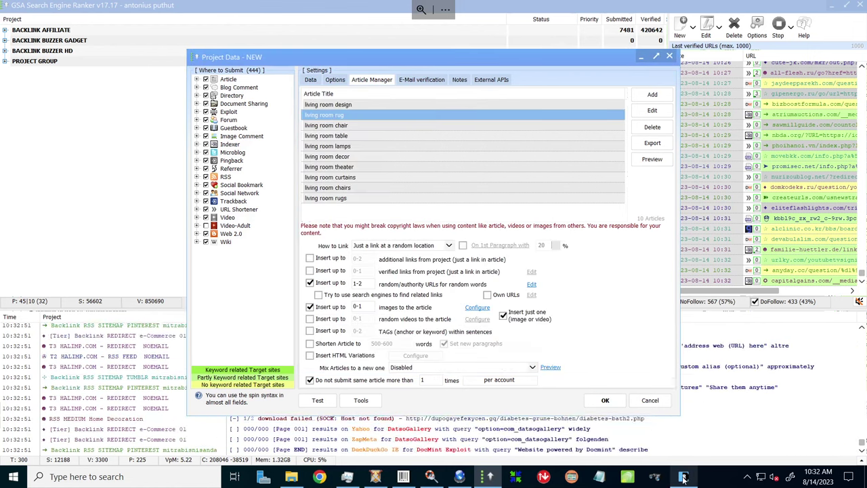
Review Raita's Article Worker list, then switch to the raita.ai pricing page in Chrome.
left_click(683, 476)
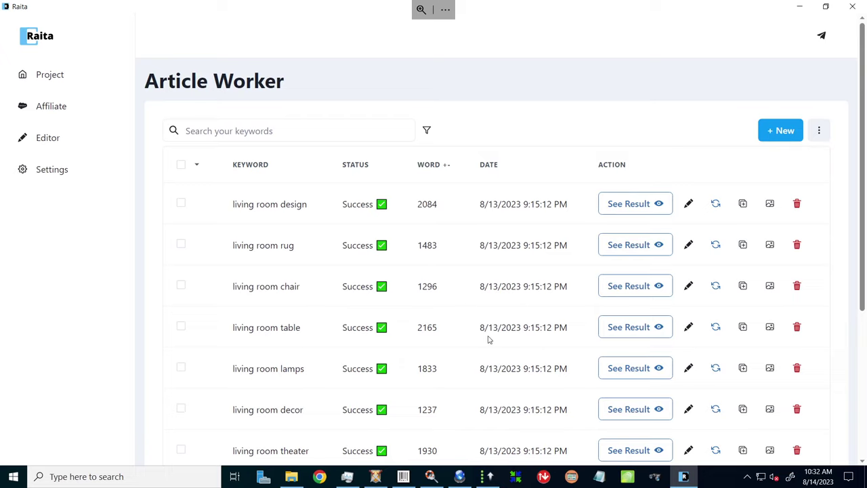
mouse_move(292, 3)
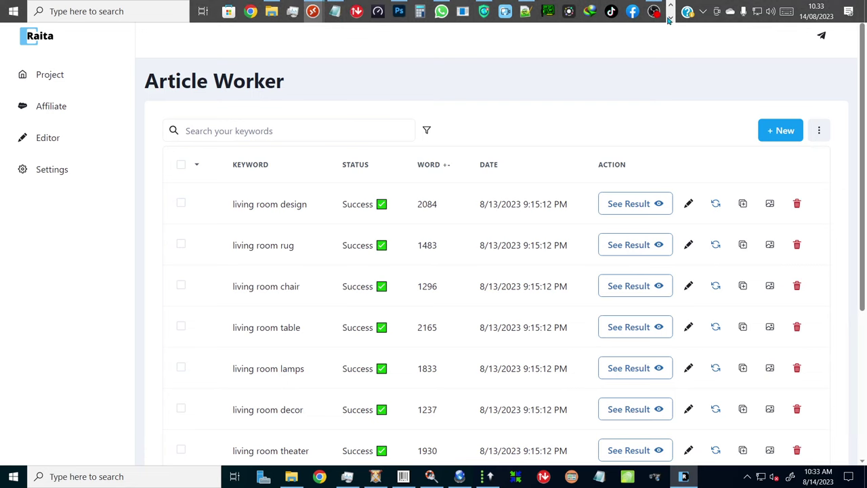
left_click(237, 11)
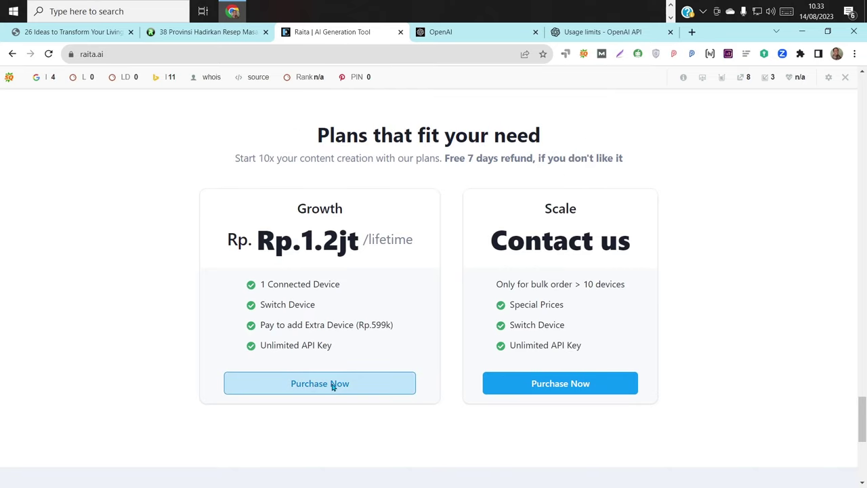
Order the Growth lifetime plan, entering the buyer's e-mail and a coupon code, and submit.
left_click(332, 385)
left_click(383, 178)
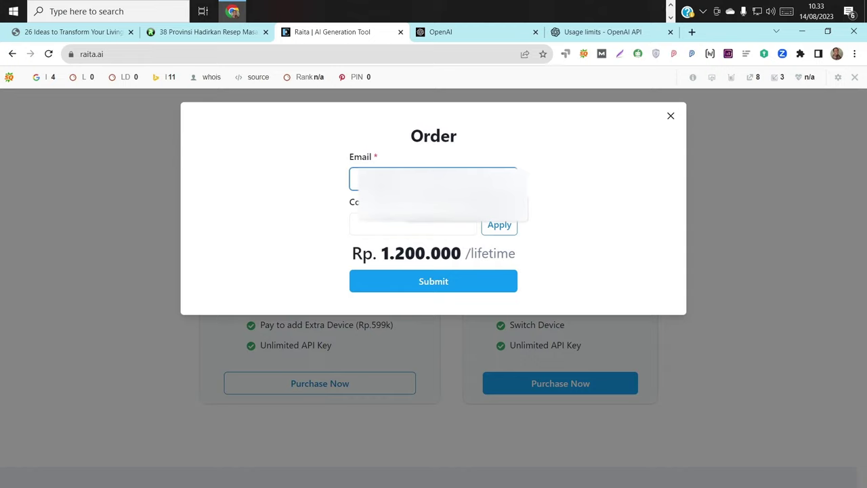
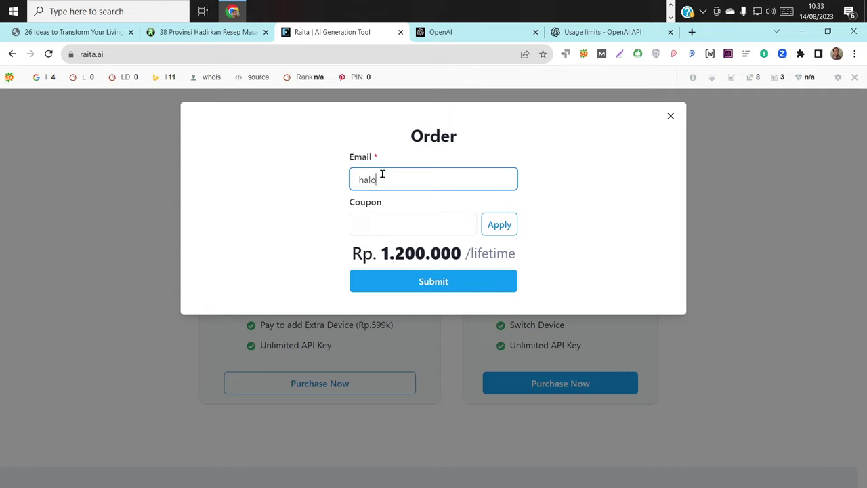
left_click(388, 223)
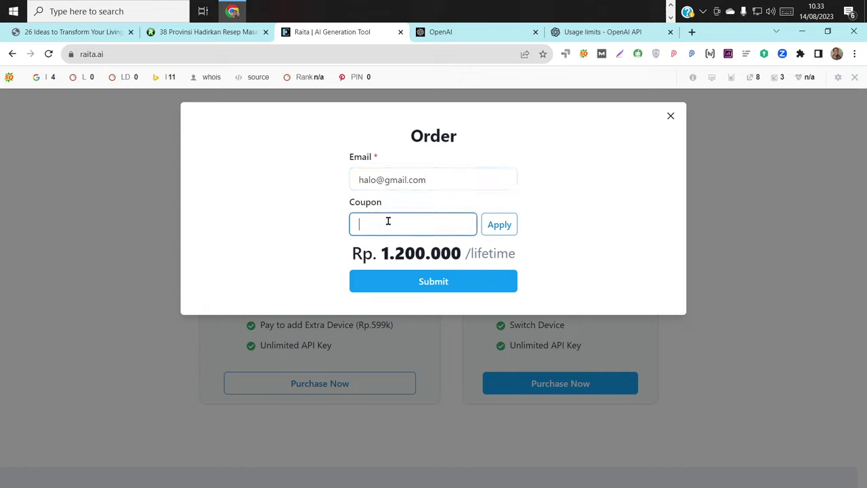
type("HALIMP")
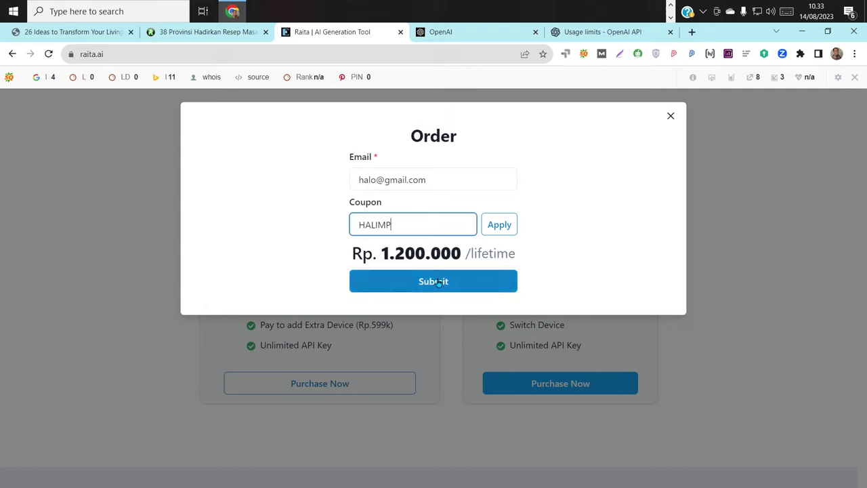
left_click(437, 281)
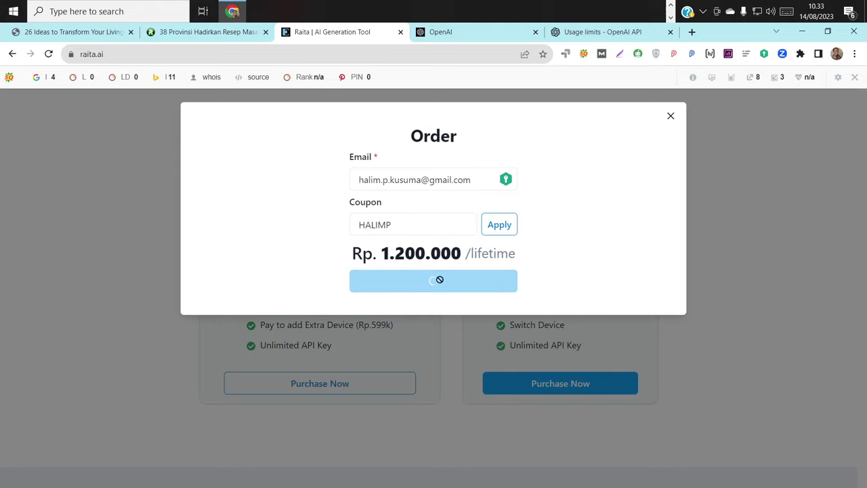